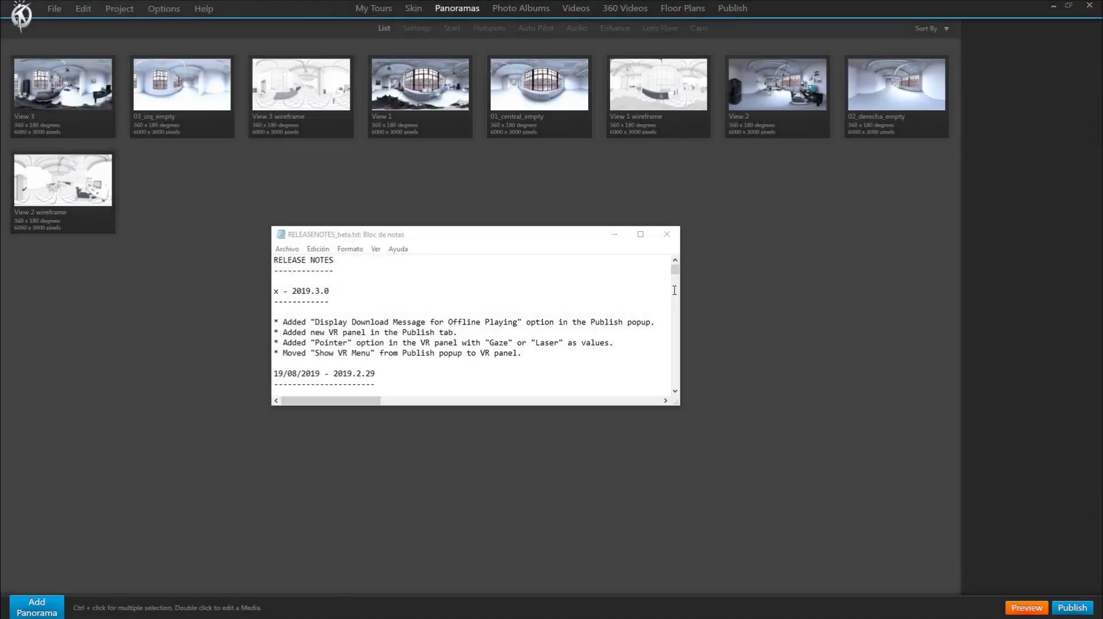
Step: Dismiss the release notes and bring up the Publish dialog for the New York Loft tour
left_click(667, 234)
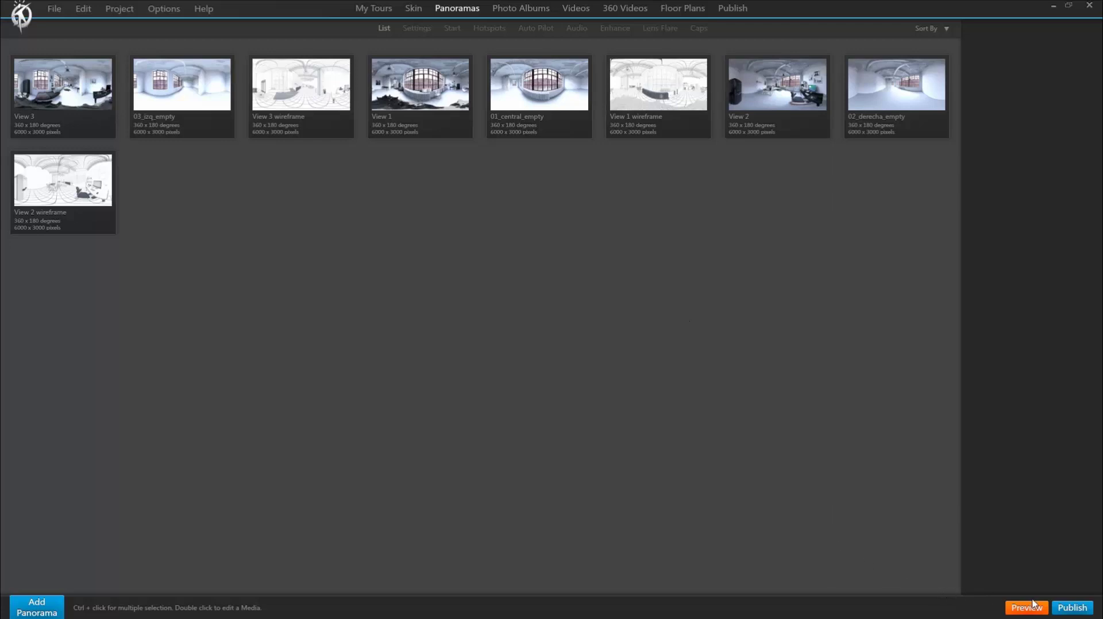
left_click(1072, 609)
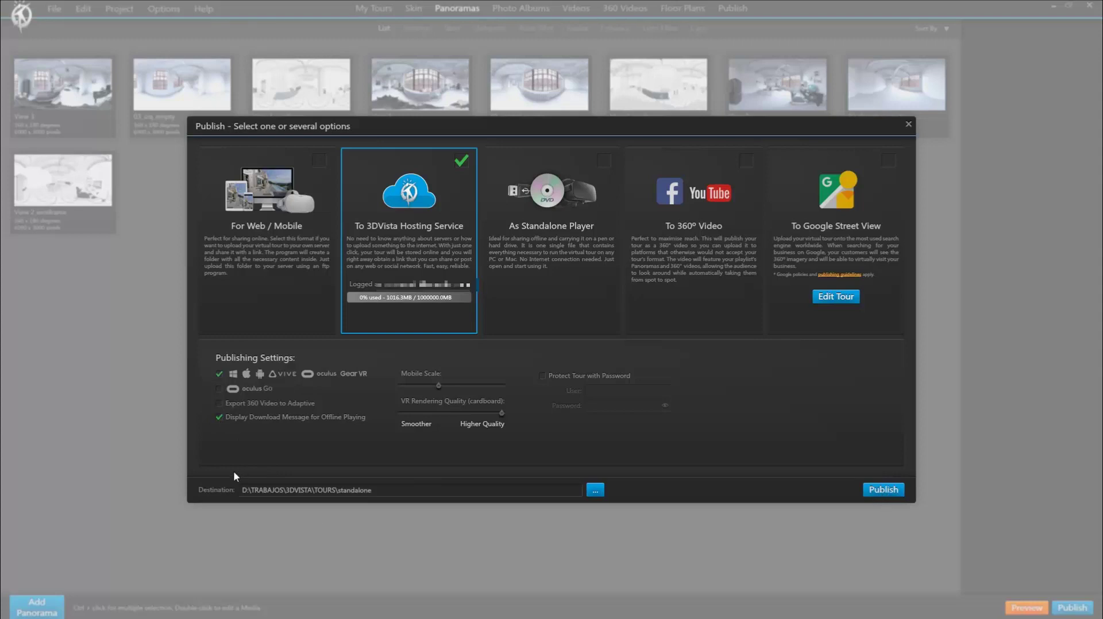
Step: Publish to 3DVista Hosting Service with Oculus Go and offline download, leaving For Web / Mobile unchecked
left_click(275, 240)
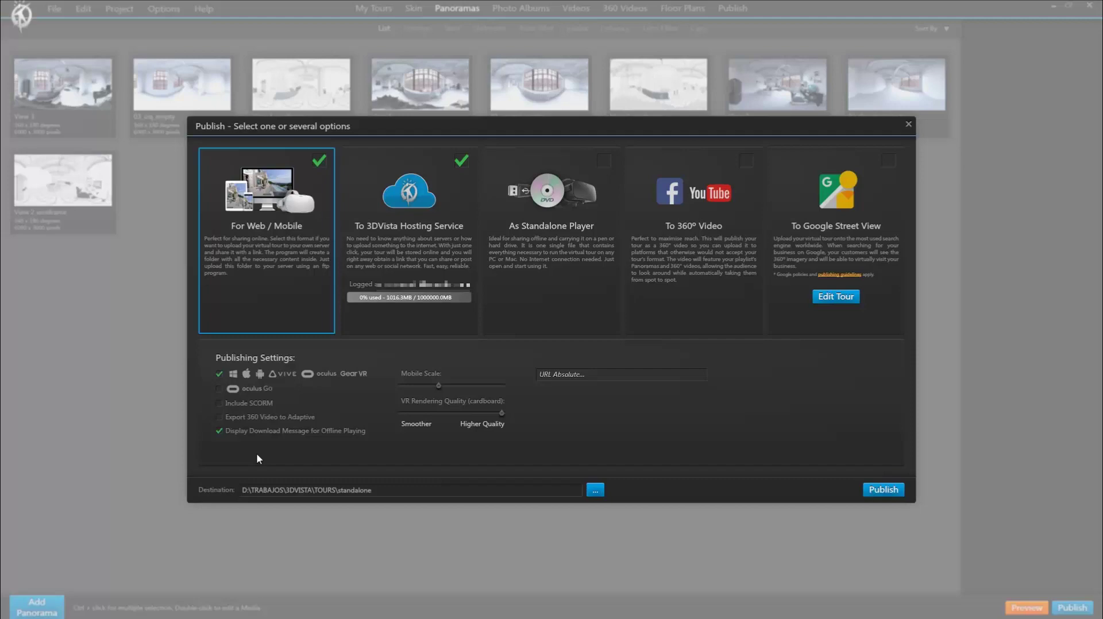
left_click(322, 162)
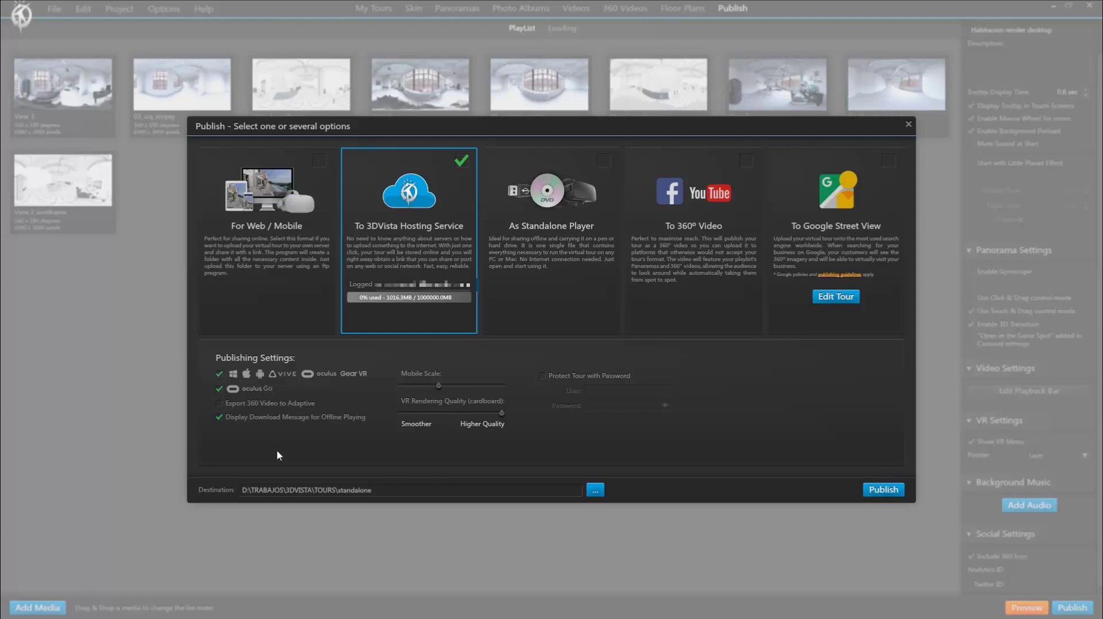
left_click(883, 490)
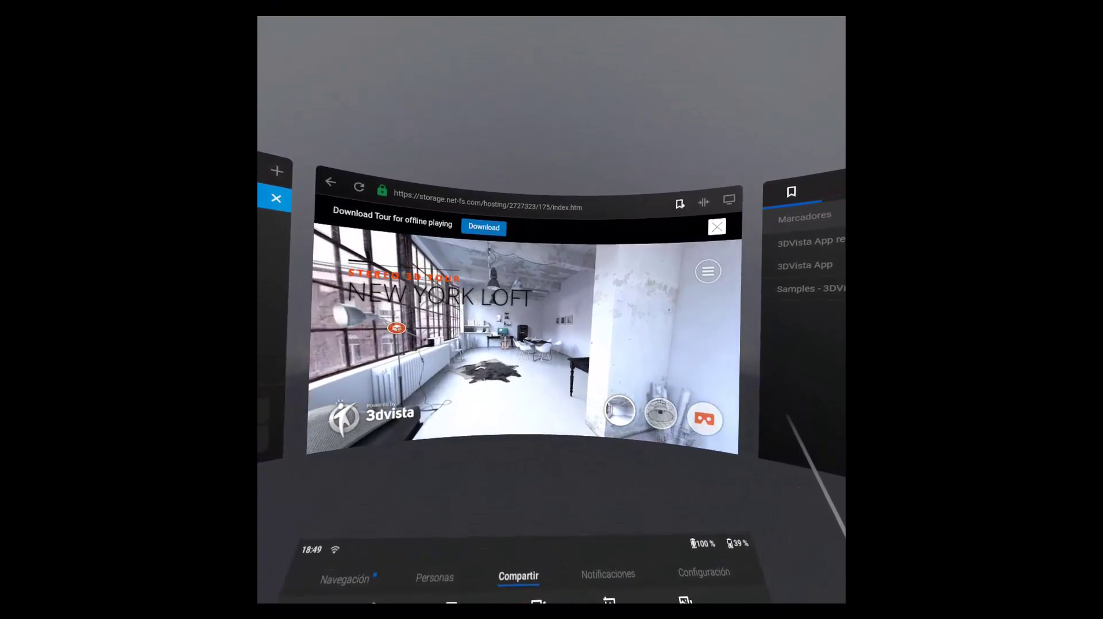
Step: Bookmark the hosted tour as 'Habitacion render desktop' and reload it from the Marcadores panel
left_click(680, 204)
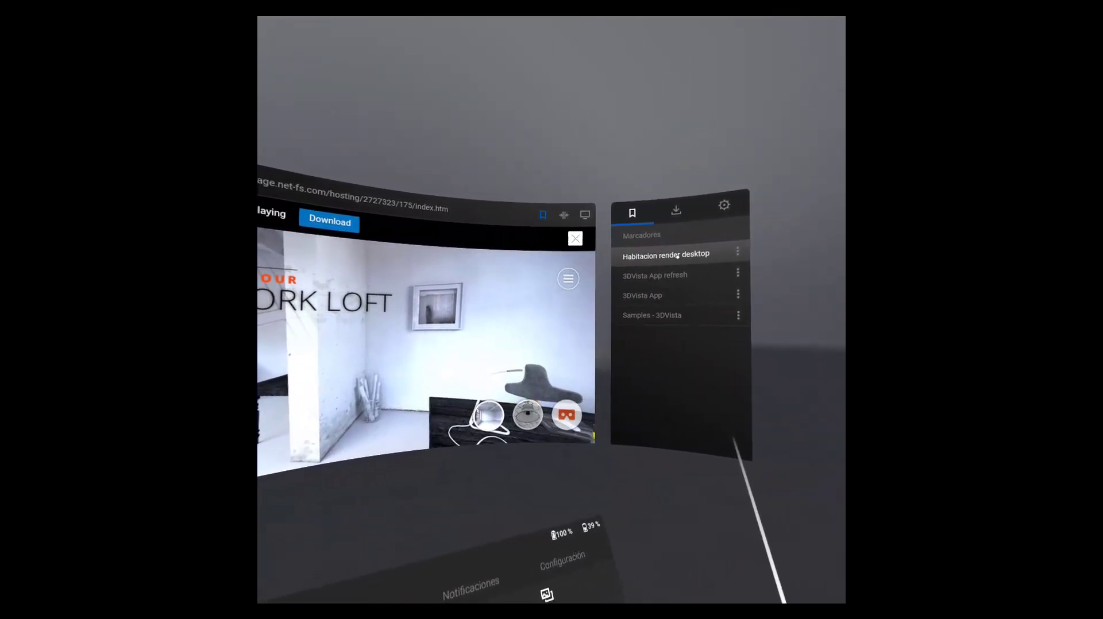
left_click(660, 258)
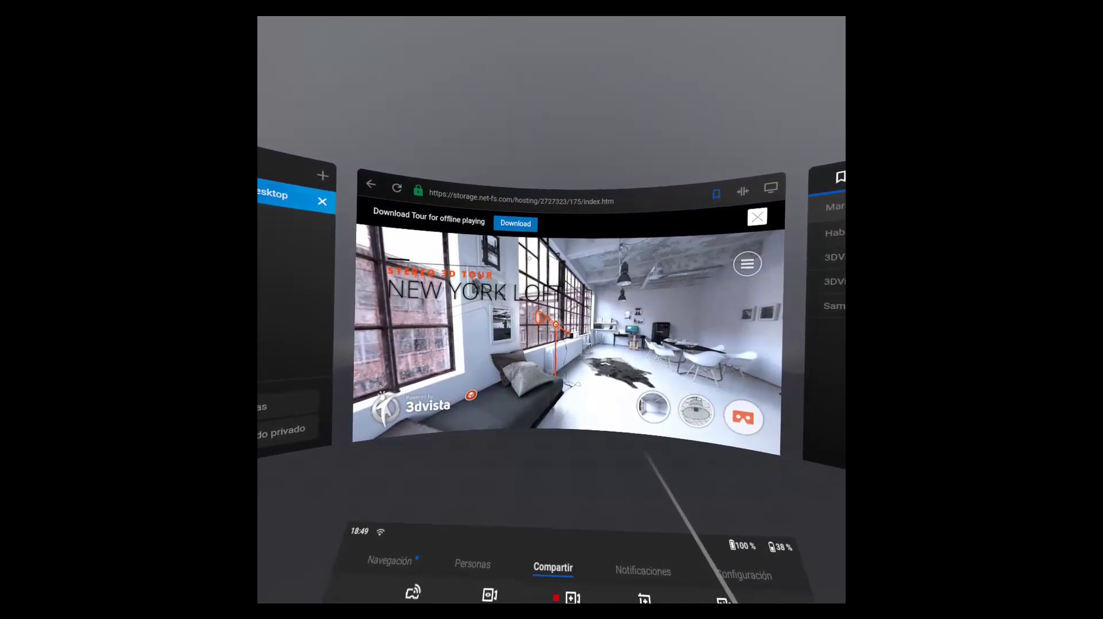
Step: Download the New York Loft tour from the offline-playing banner until it reads Downloaded
left_click(516, 223)
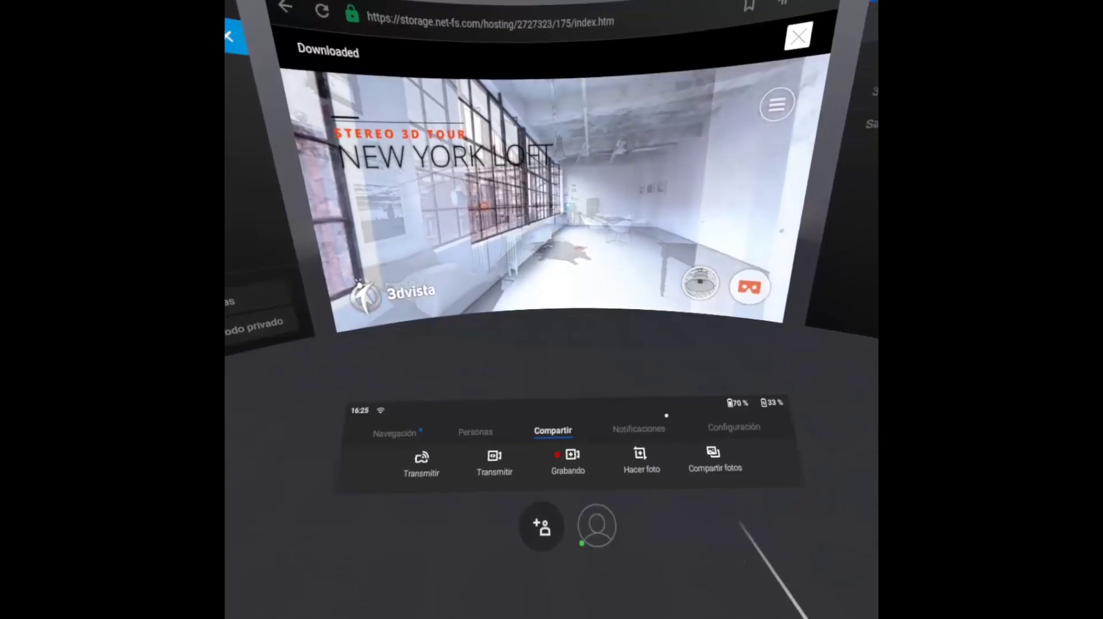
Step: Switch the headset menu to Configuración, then take a hotspot to the room with wardrobe and windows
left_click(734, 426)
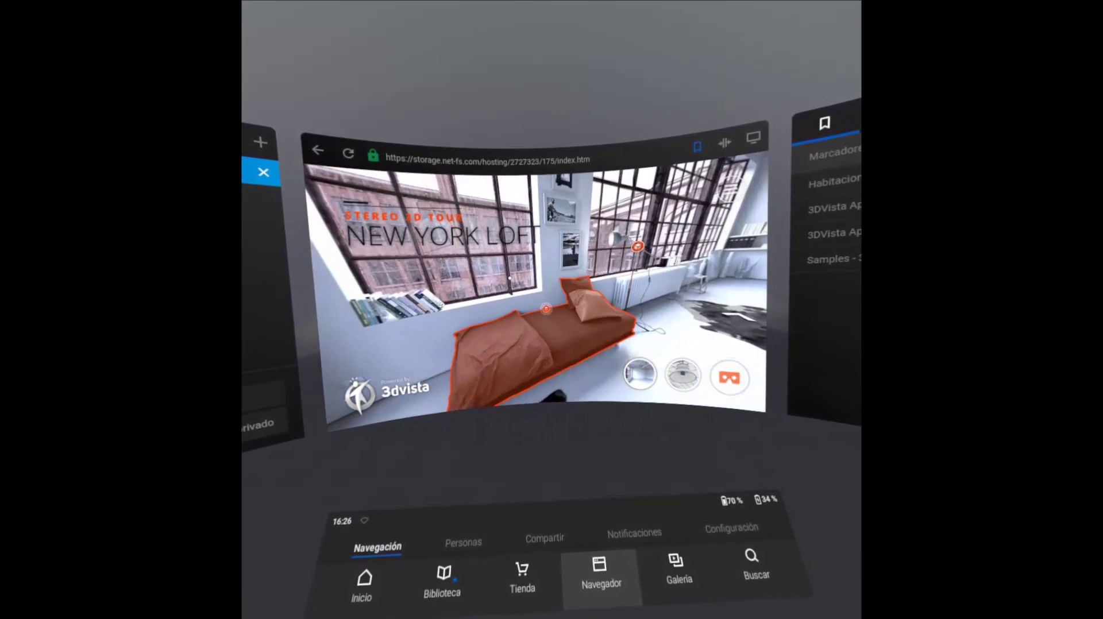
left_click(488, 313)
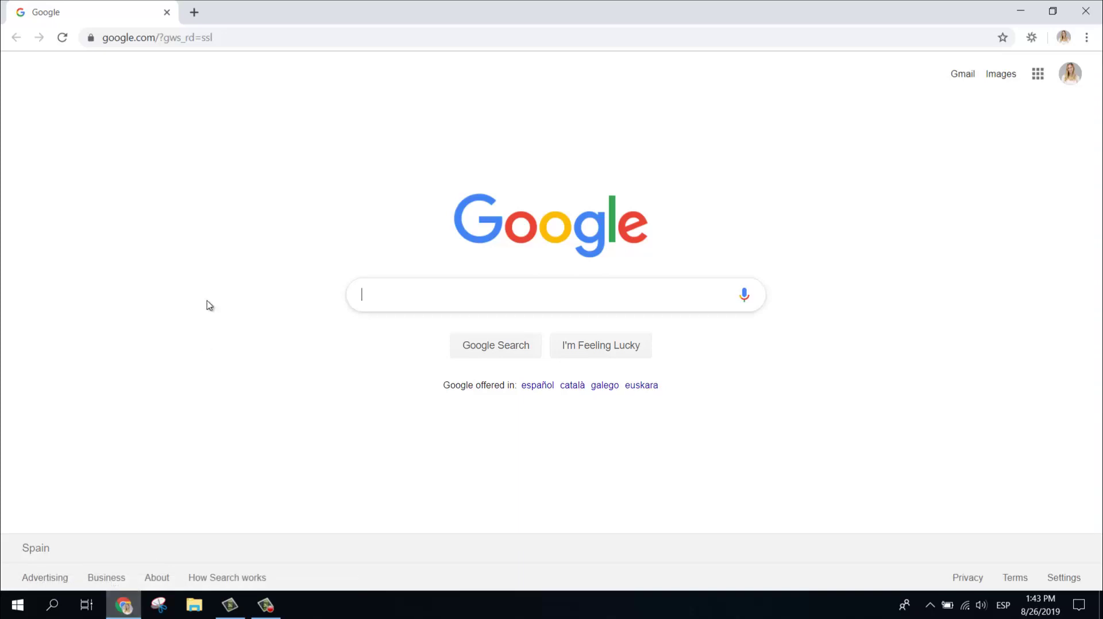
Step: Load the hosted tour in Chrome from its pasted storage.net-fs.com URL
left_click(251, 37)
type("https://storage.net-fs.com/hosting/2727323/175/index.htm")
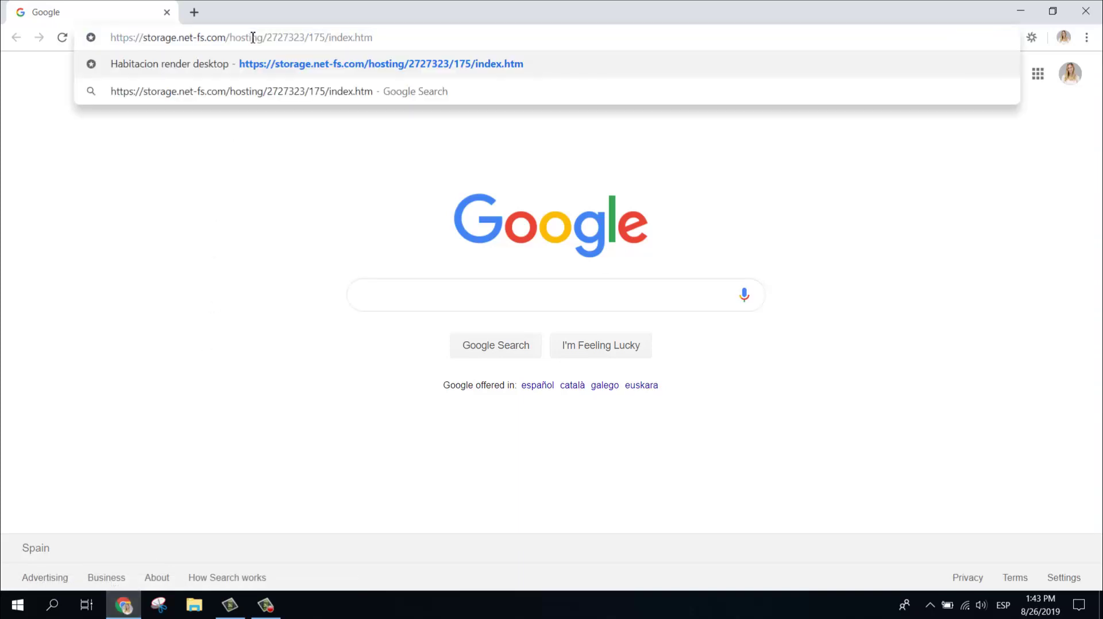
key("Return")
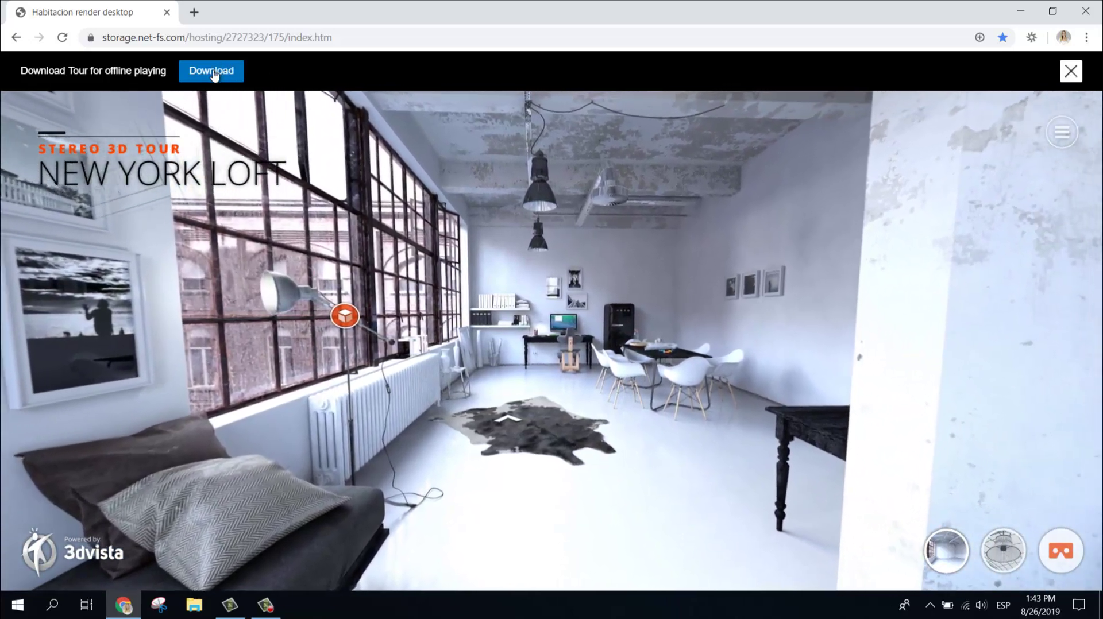
Step: Download the tour from the banner and install it as the 'Habitacion render desktop' app
left_click(212, 73)
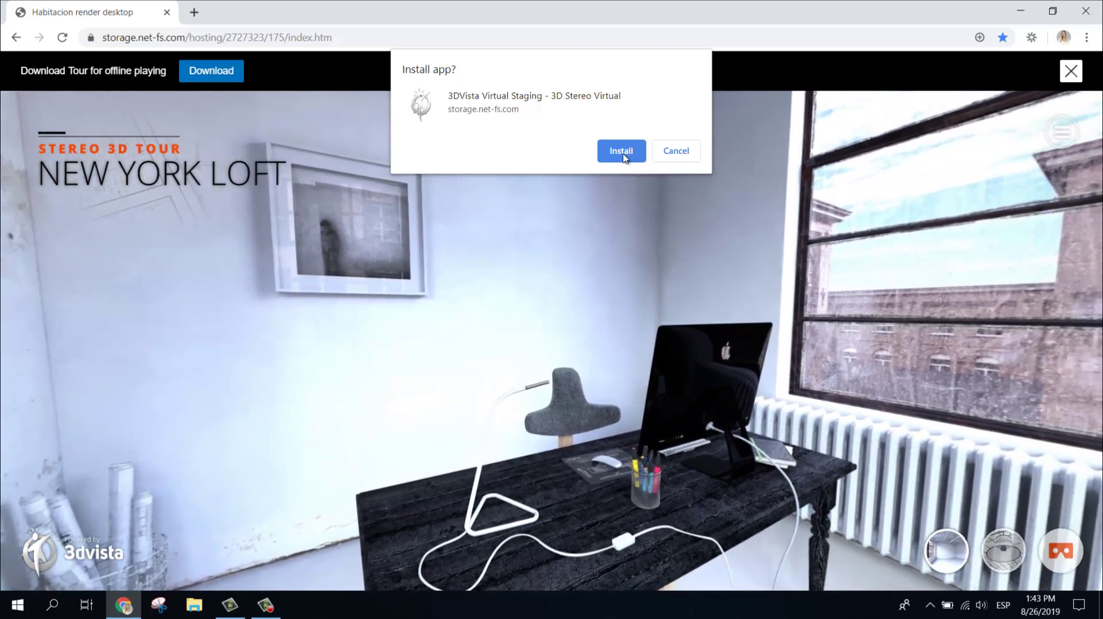
left_click(622, 151)
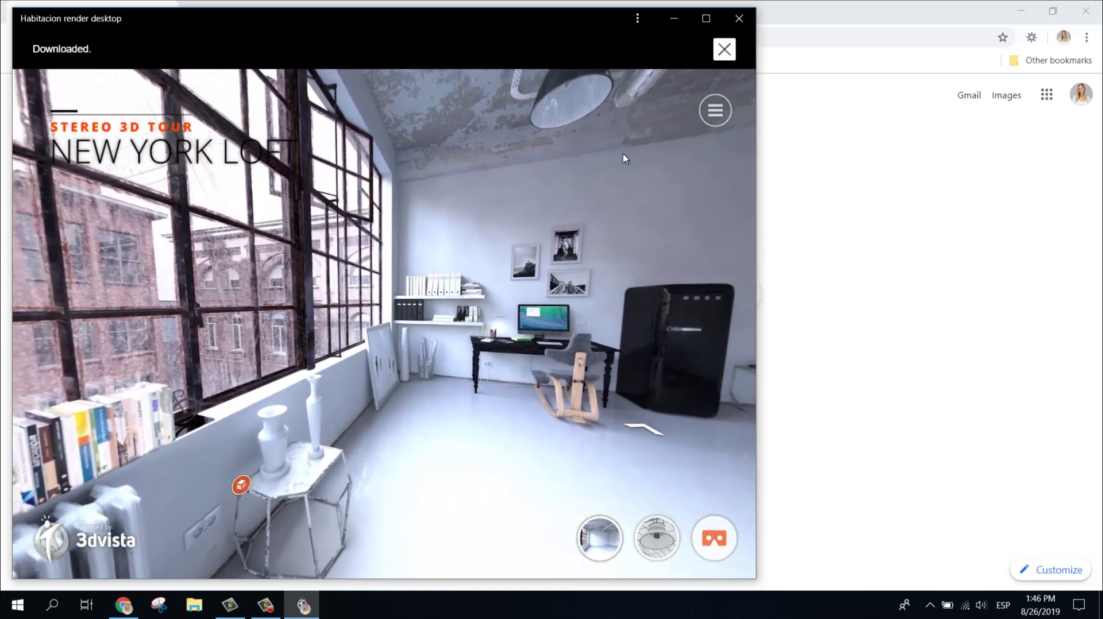
Step: Close the tour app and Chrome, switch Wi-Fi off, and launch the 3DVista Virtual Staging desktop shortcut
left_click(739, 18)
left_click(1089, 15)
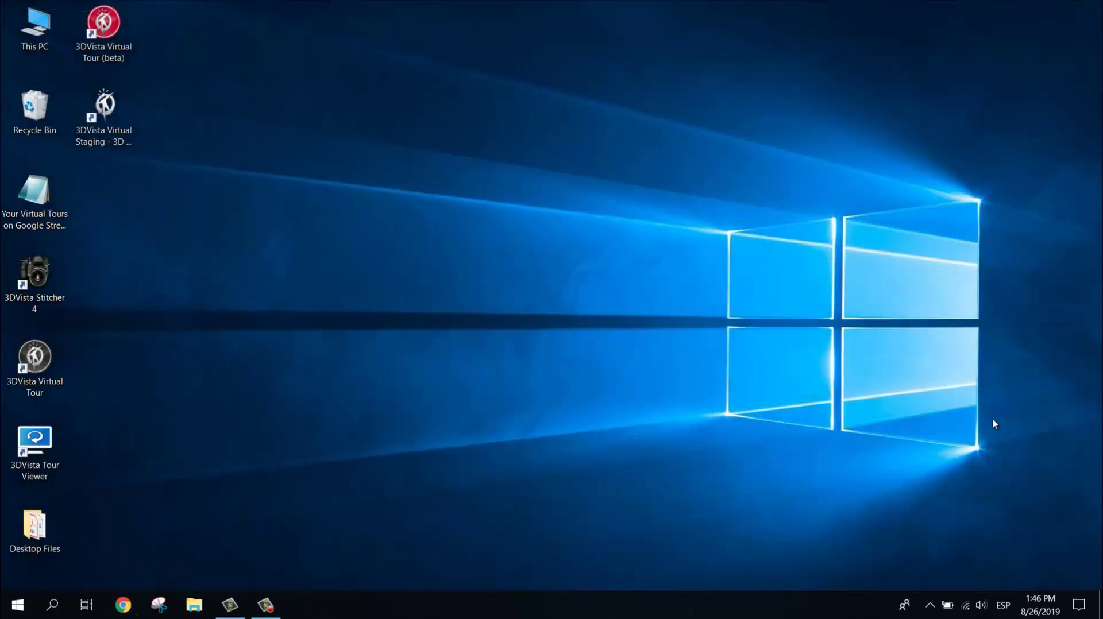
left_click(966, 606)
left_click(877, 566)
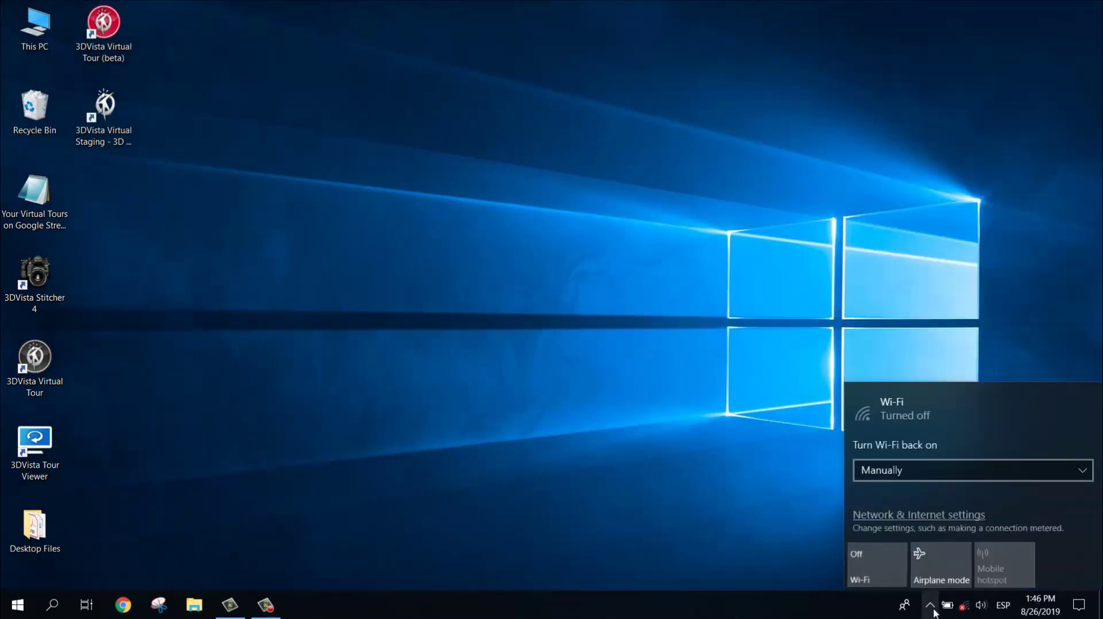
left_click(962, 609)
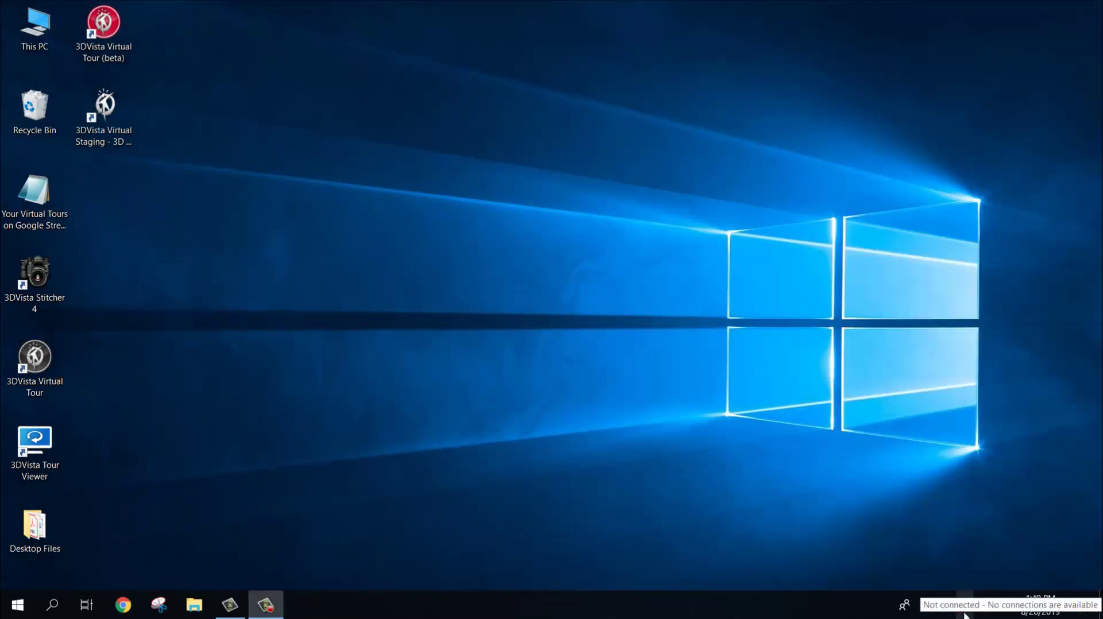
double_click(116, 113)
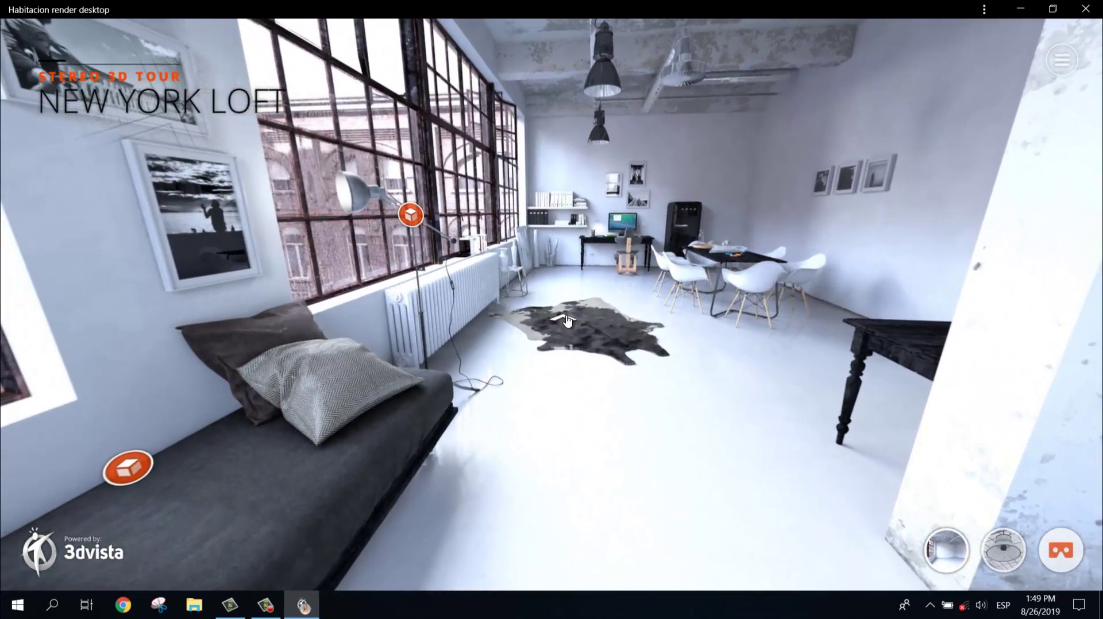
Step: Move to the desk-and-fridge viewpoint and toggle the furniture off and back on
left_click(565, 320)
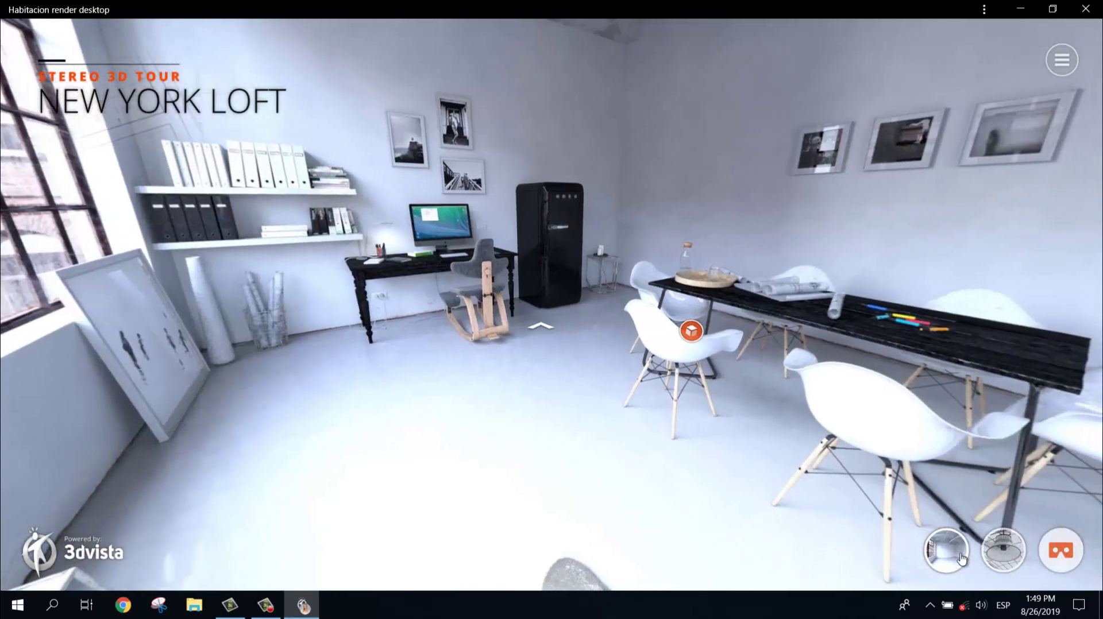
left_click(961, 559)
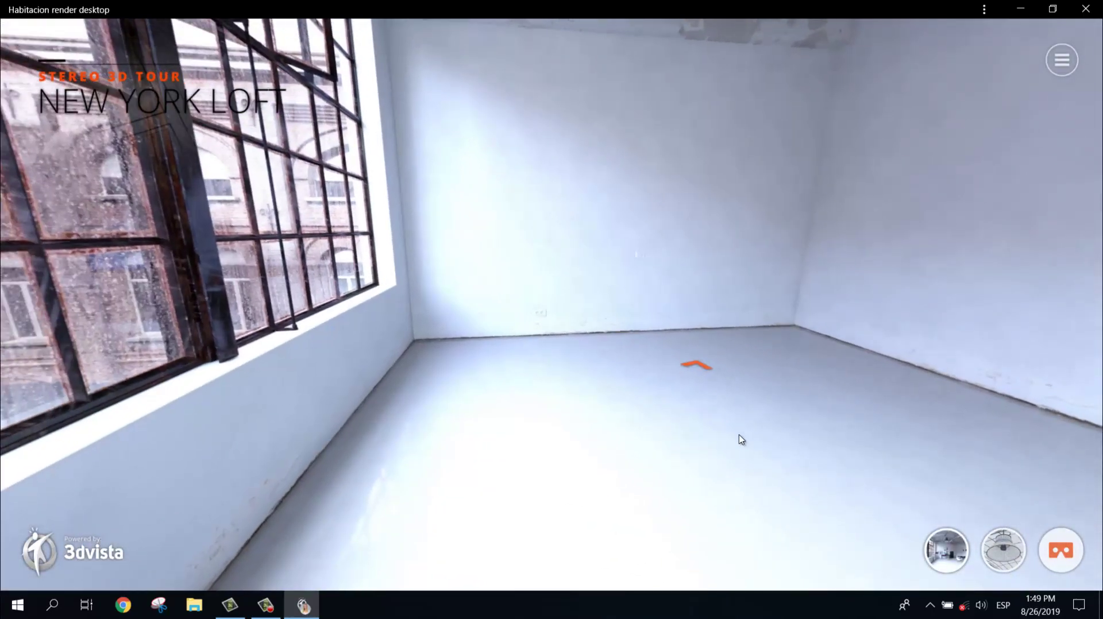
left_click(961, 554)
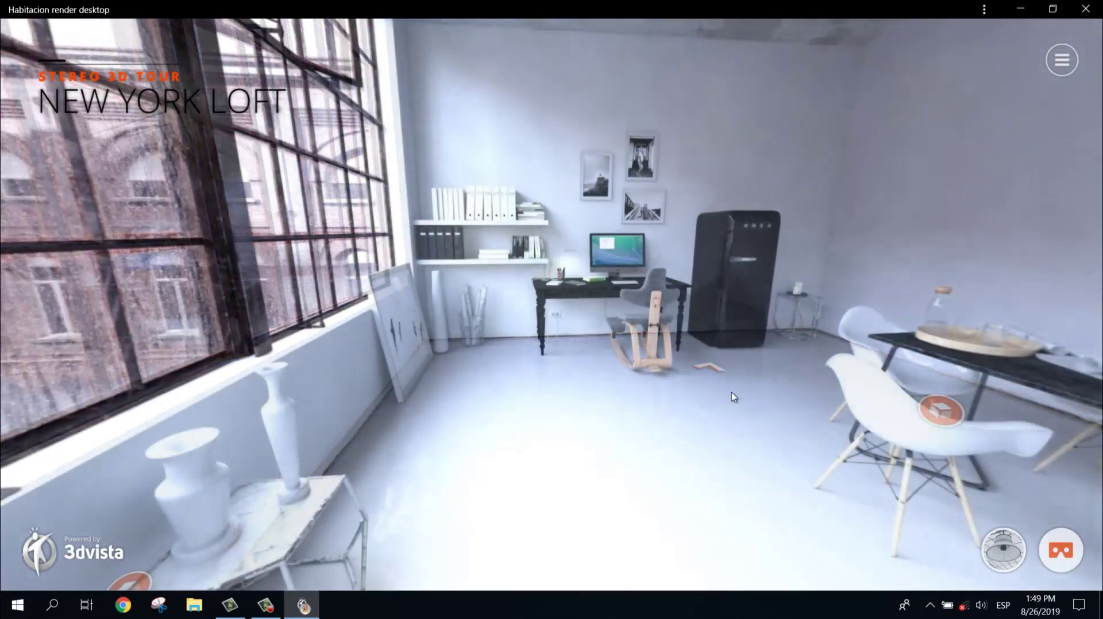
Step: Walk past the dining table and black fridge to the viewpoint by the windows
left_click(710, 366)
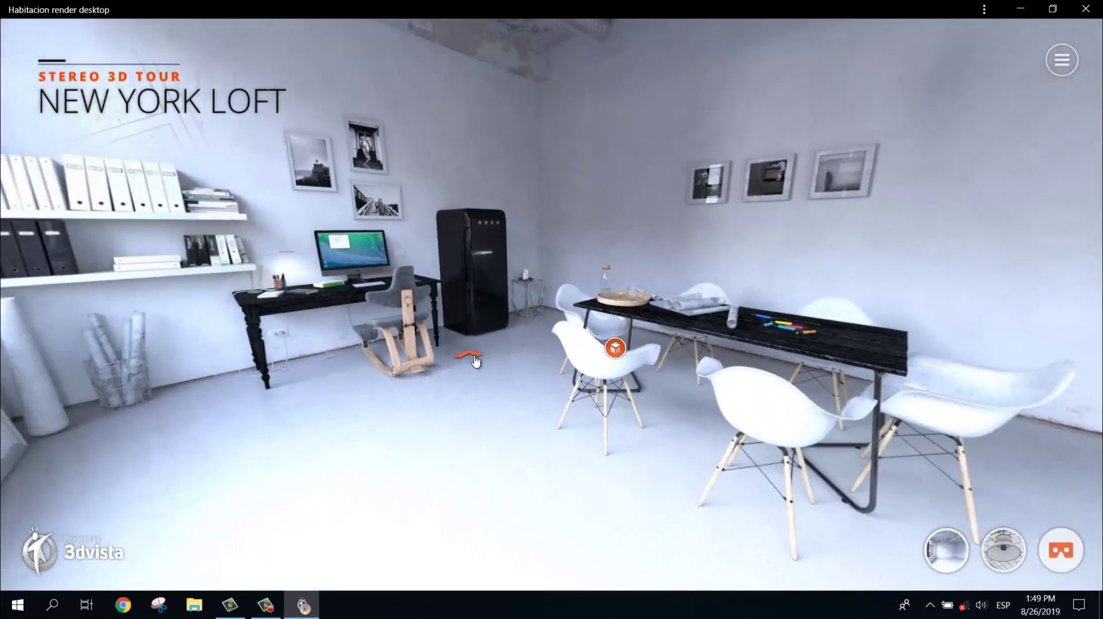
left_click(451, 359)
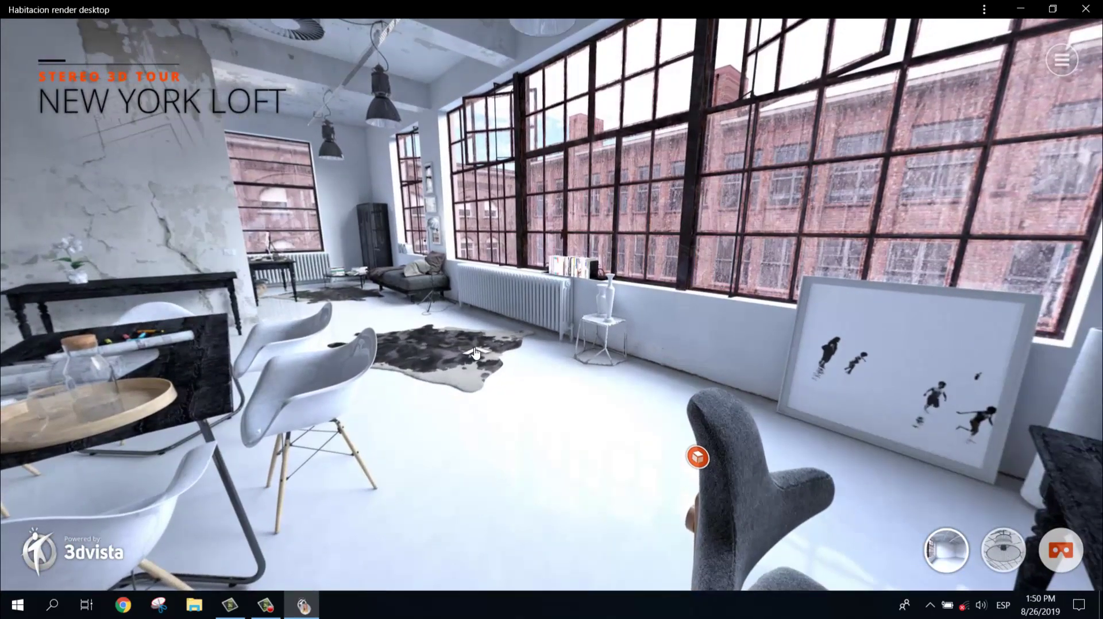
left_click(475, 353)
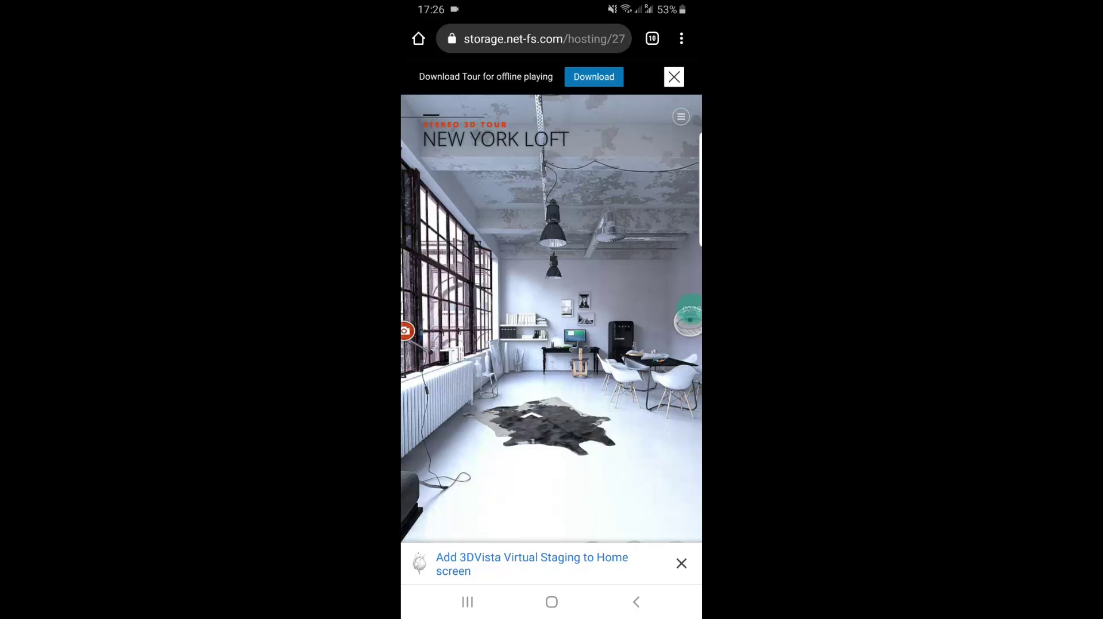
Step: Add 3DVista Virtual Staging to the Android home screen and let the tour finish downloading
left_click(531, 564)
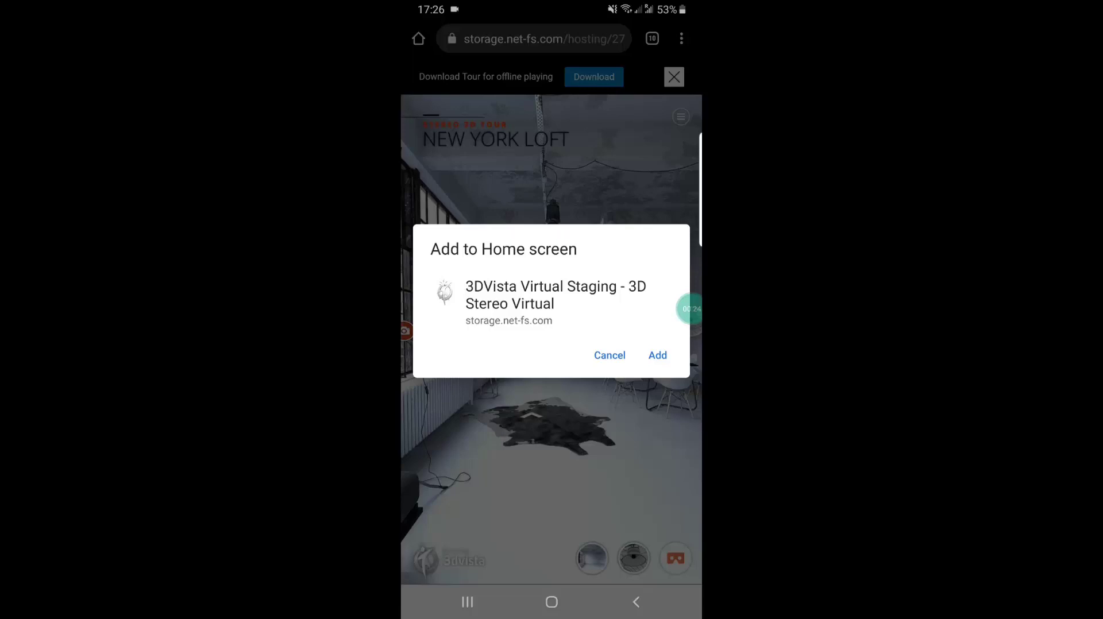
left_click(658, 355)
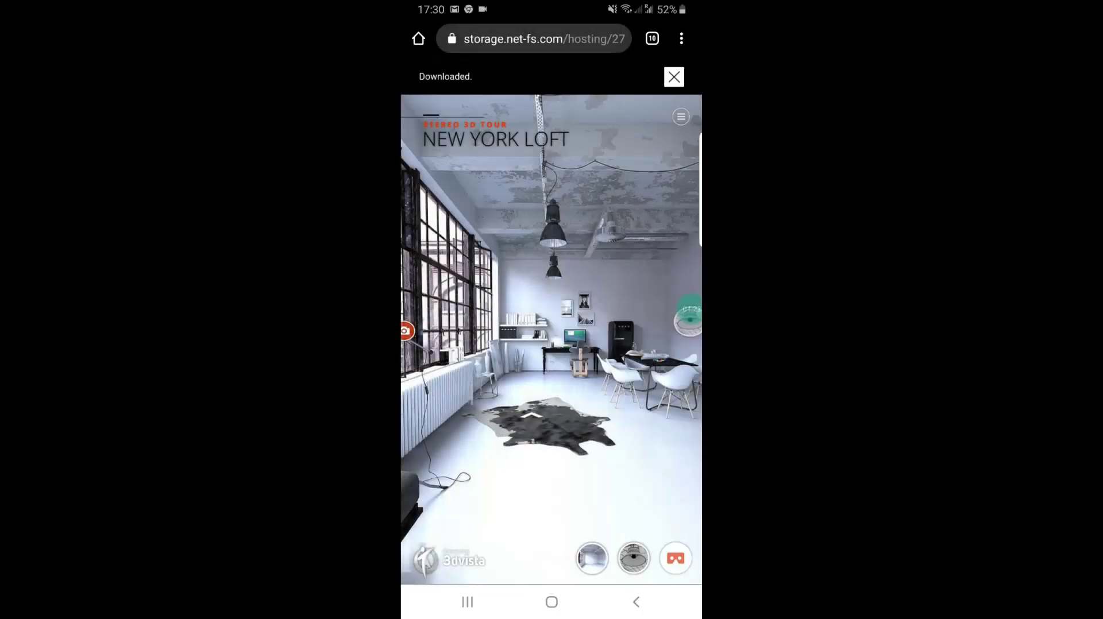
Step: Go to the Android home screen and check in quick settings that Airplane mode is on
left_click(551, 602)
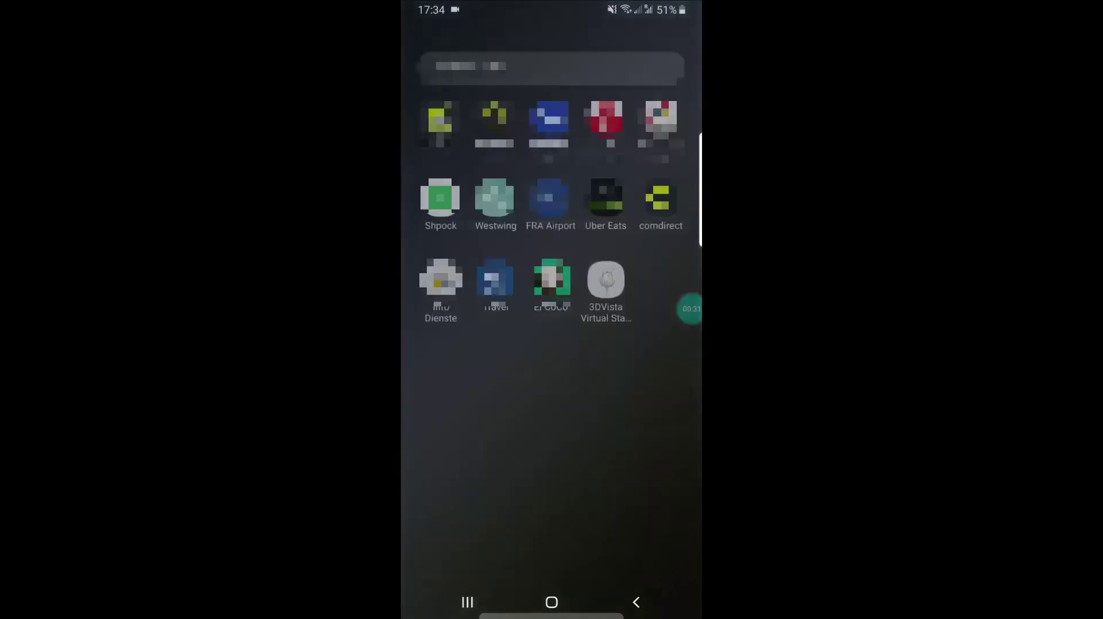
left_click_drag(551, 6, 551, 287)
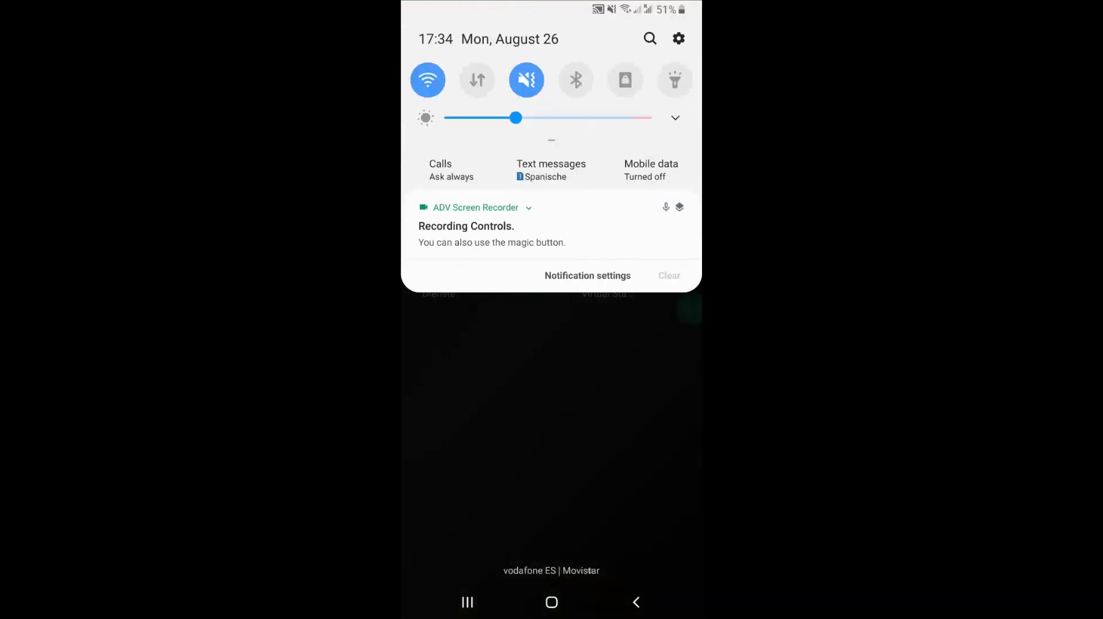
left_click_drag(551, 172, 552, 459)
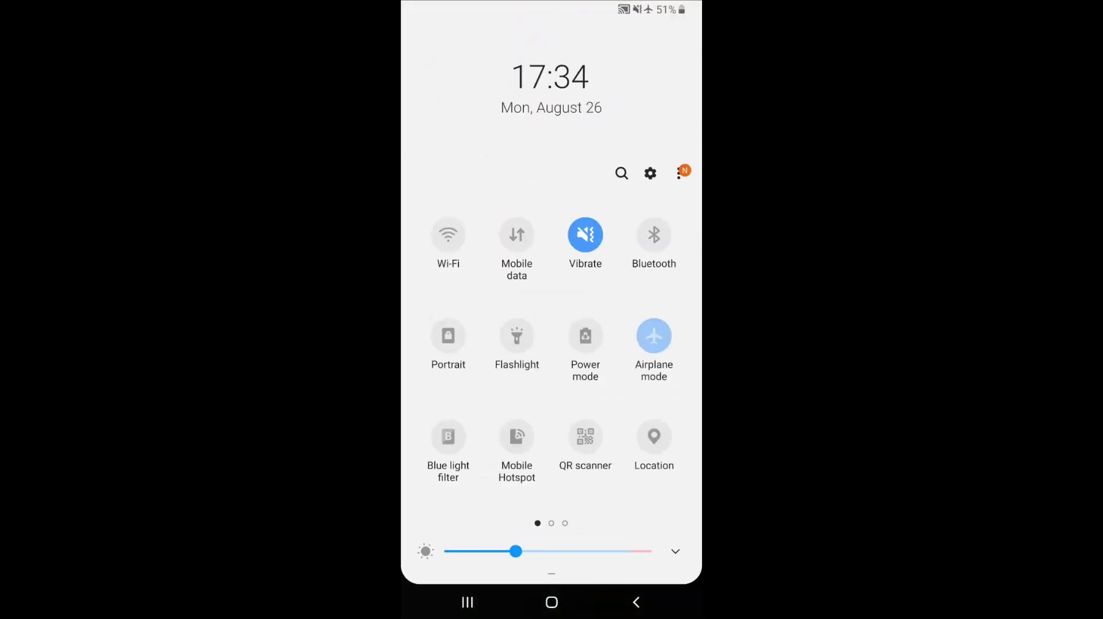
left_click_drag(552, 574, 551, 290)
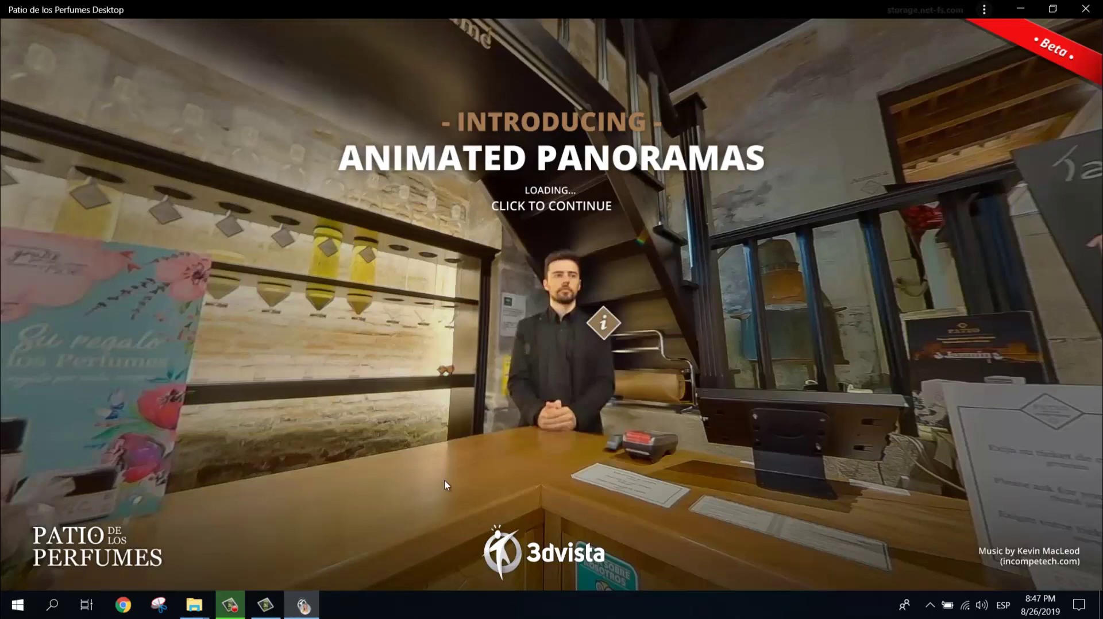
Step: Uninstall the Patio de los Perfumes tour app, with 'Also clear data from Chrome' ticked
left_click(456, 415)
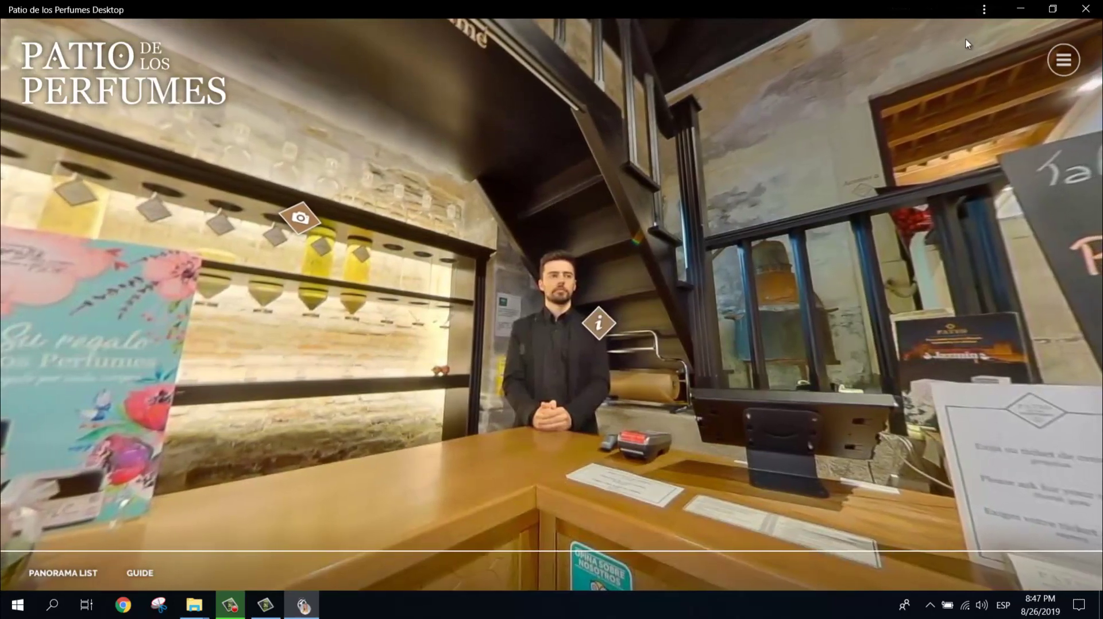
left_click(984, 10)
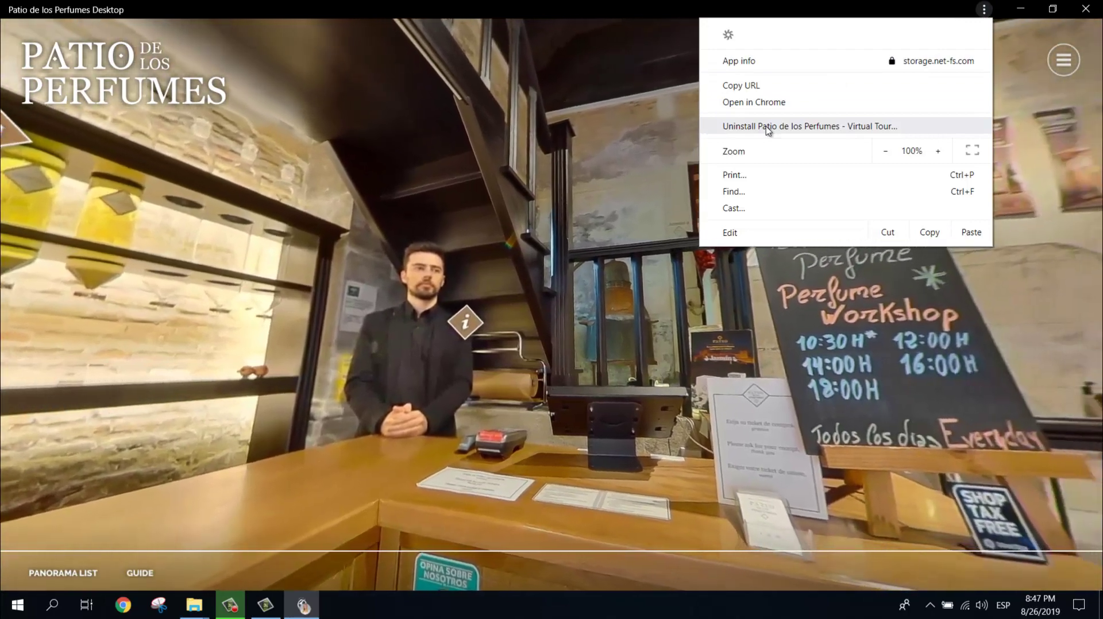
left_click(766, 127)
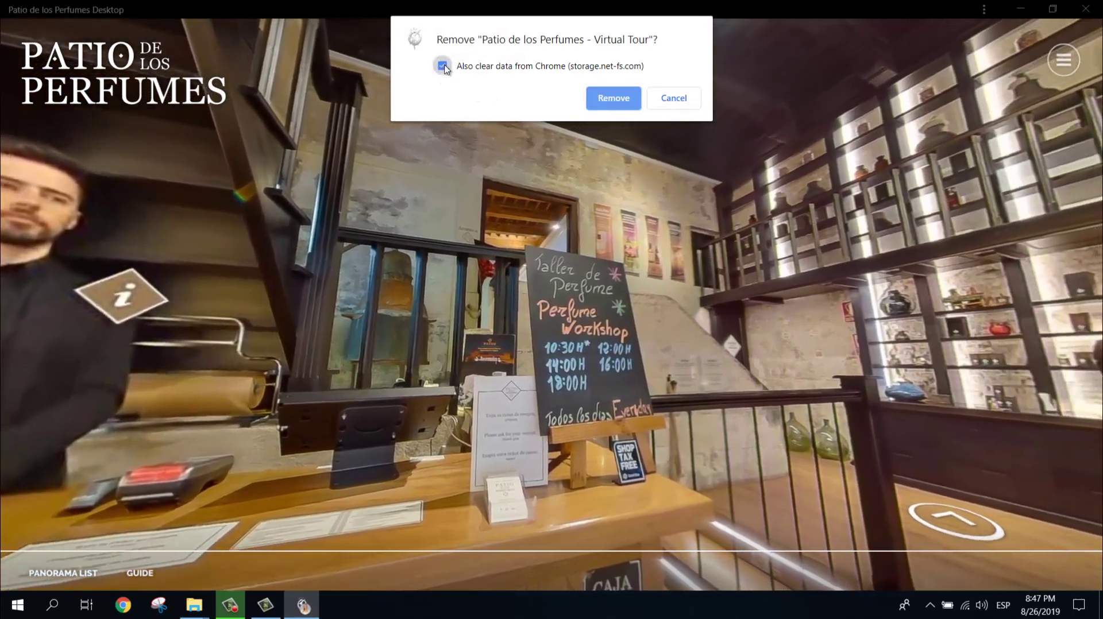
left_click(443, 66)
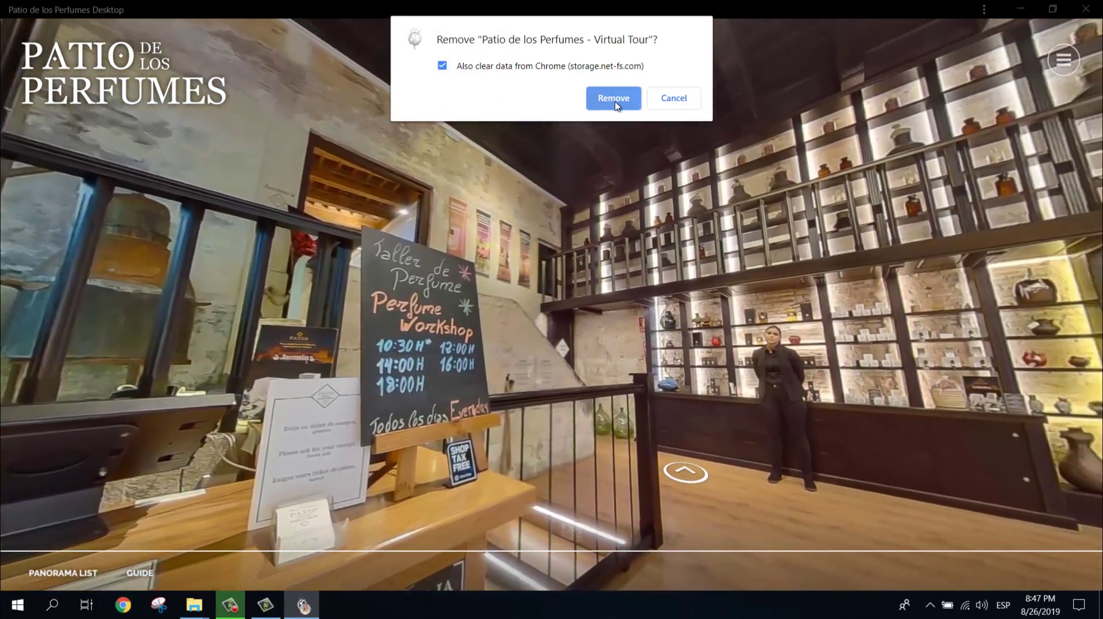
left_click(613, 99)
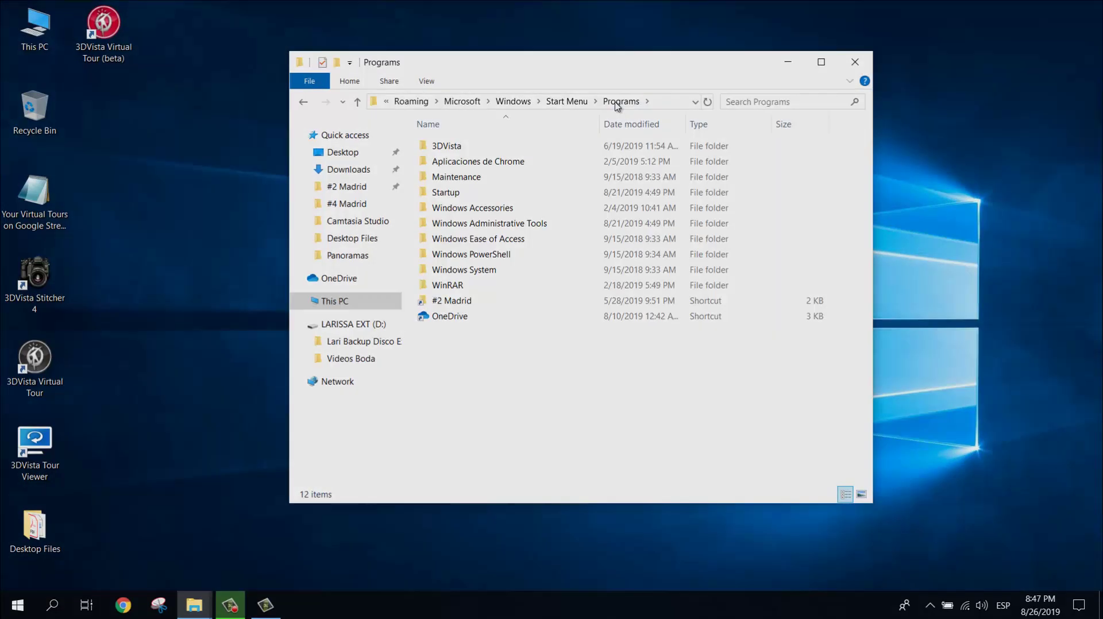